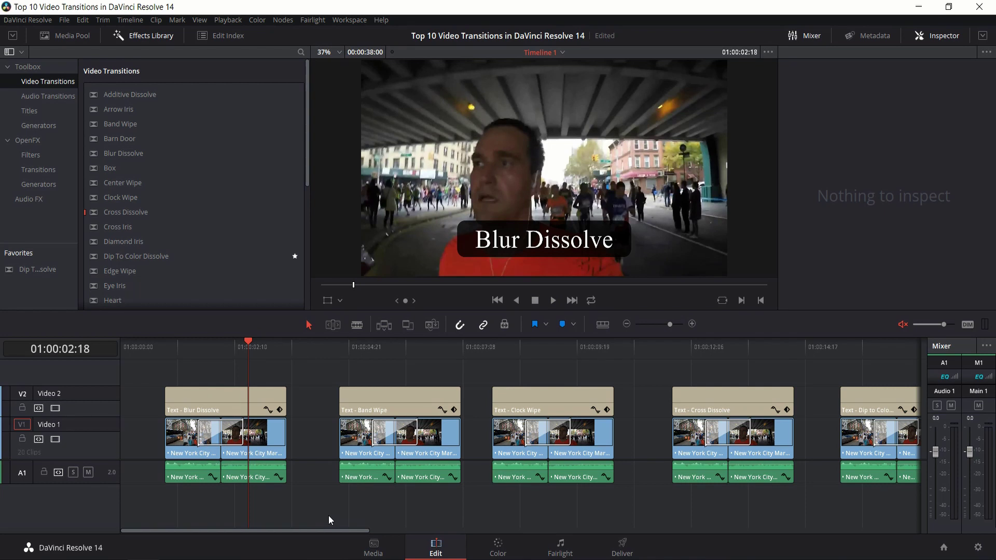
- Play the Blur Dissolve transition from just before its cut
click(202, 350)
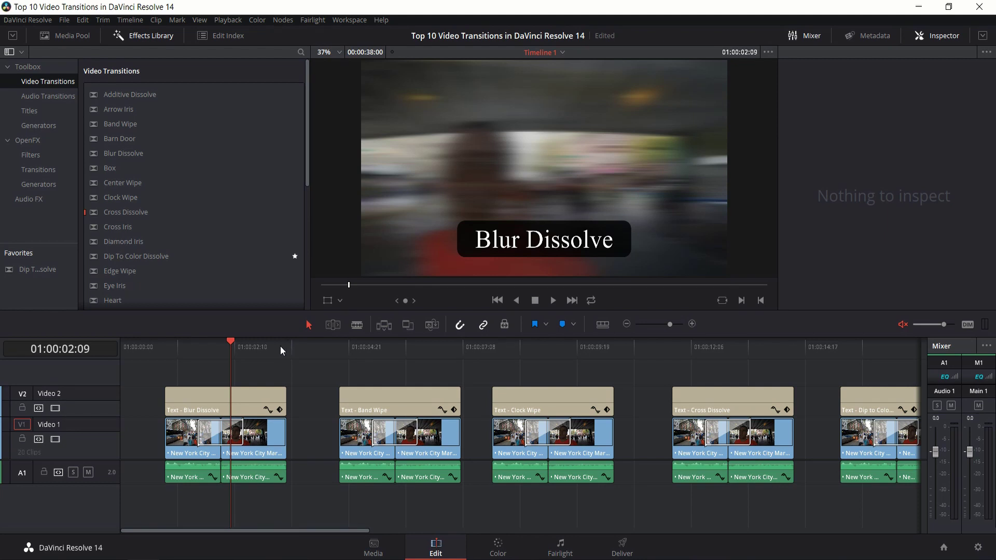
key(space)
- Preview the Band Wipe transition, replaying it from just before the cut
click(389, 346)
key(space)
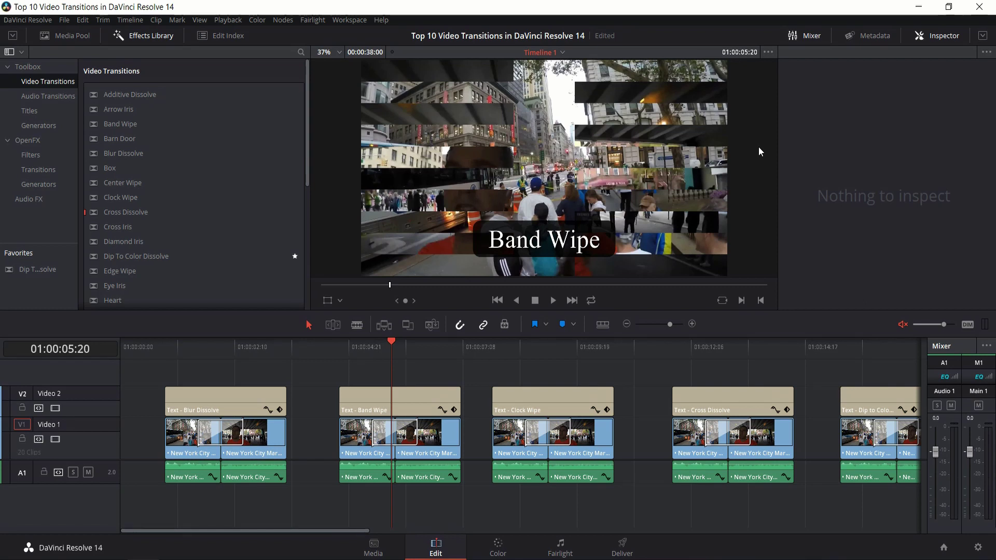
key(space)
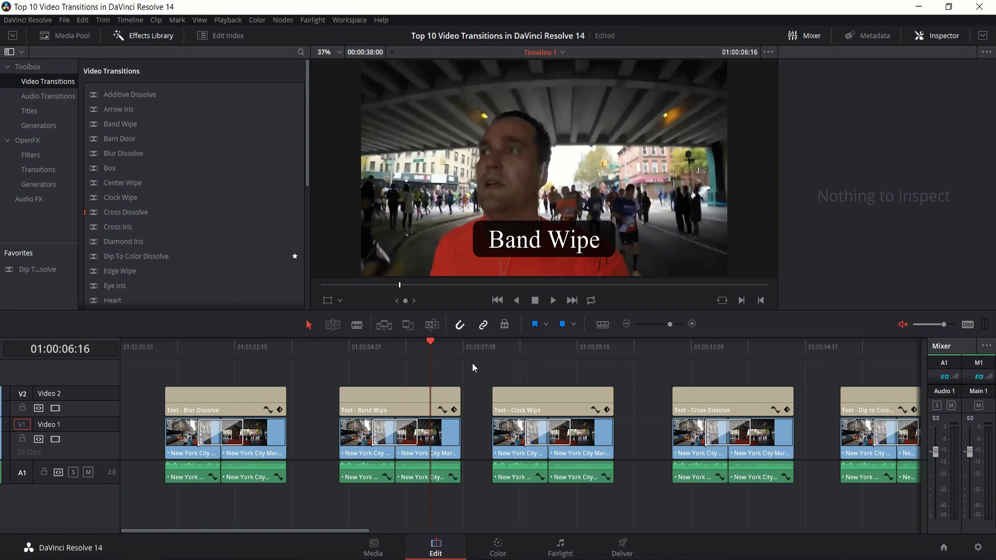
click(365, 346)
key(space)
key(space)
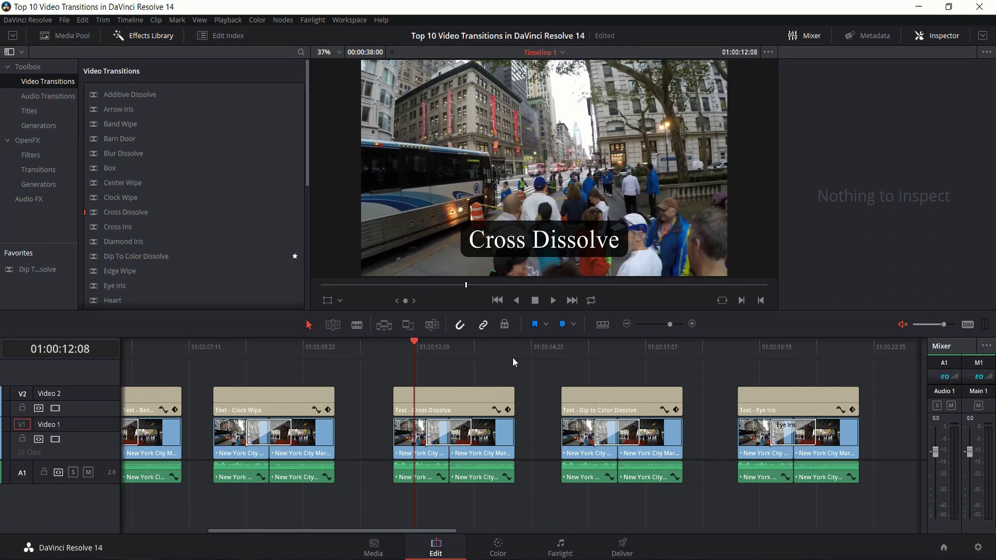
- Add a 24-frame Cross Dissolve at the cut between the two Cross Dissolve clips
click(450, 451)
click(545, 373)
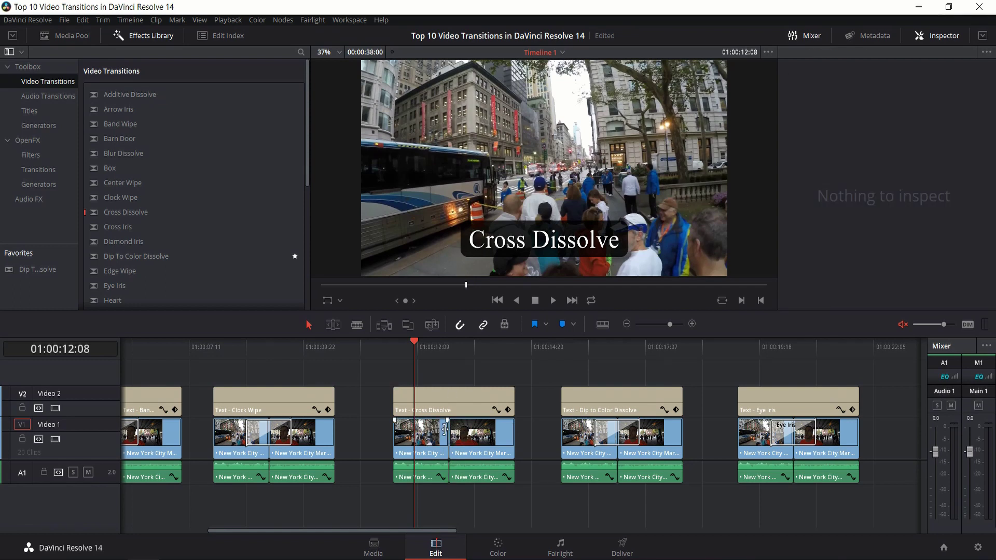
click(447, 431)
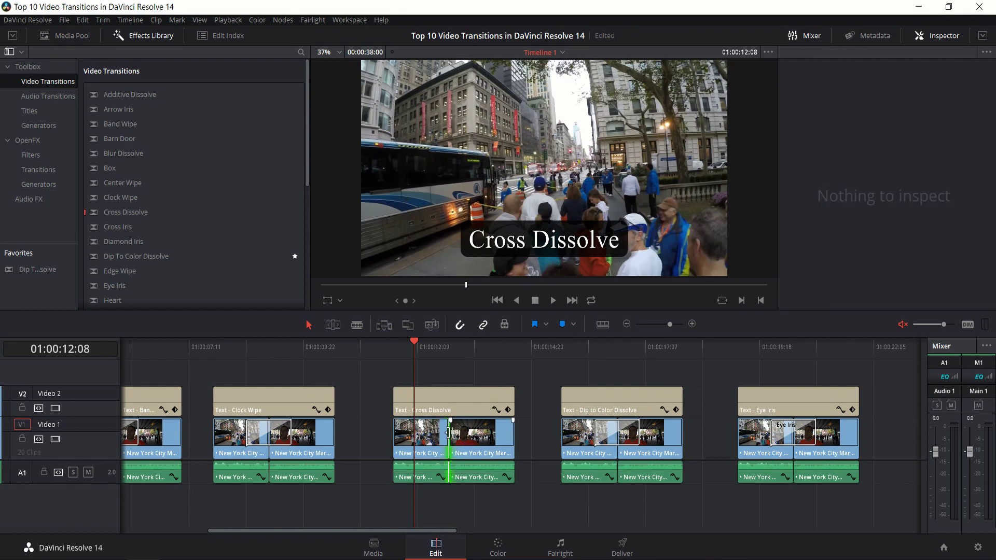
right_click(449, 436)
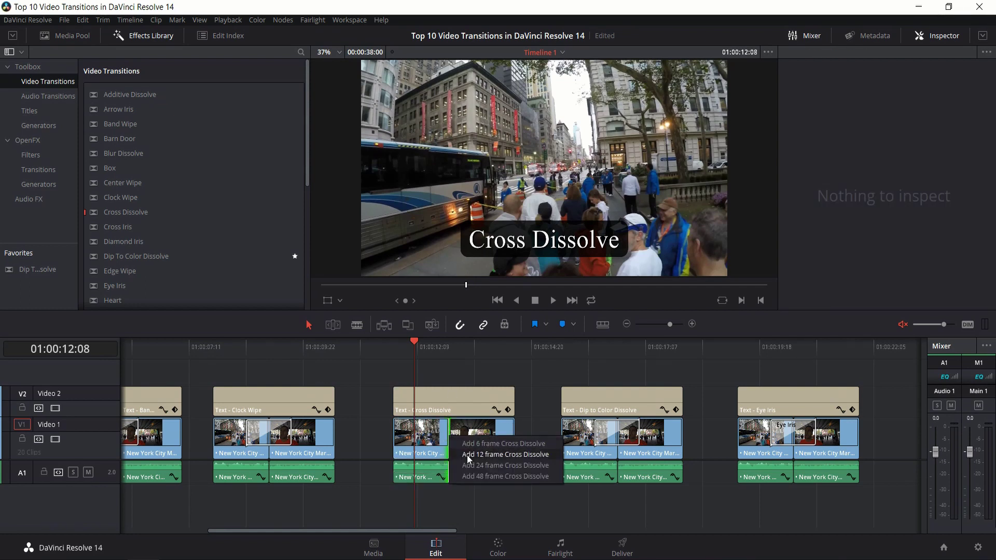
click(471, 465)
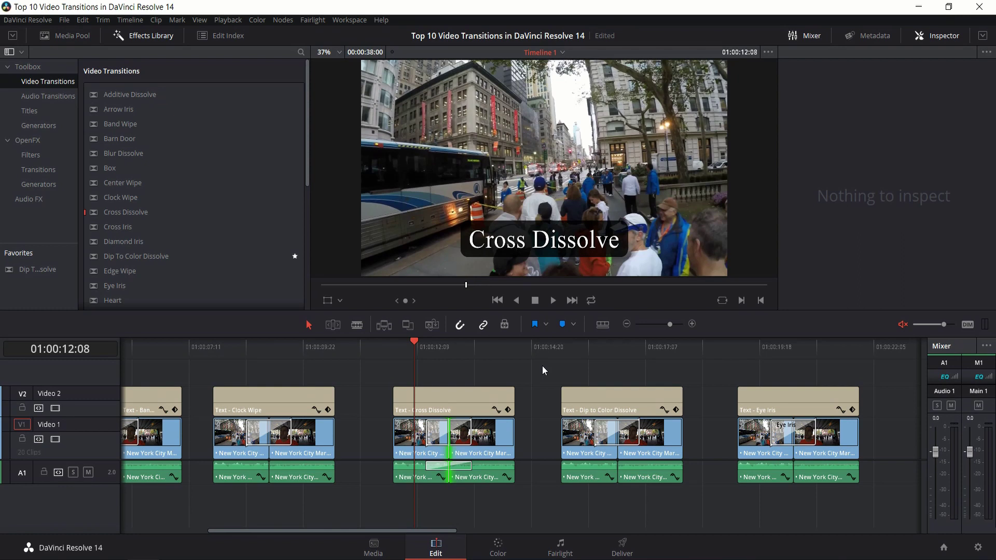
- Play the new cross dissolve, then cue the Dip to Color Dissolve pair
key(space)
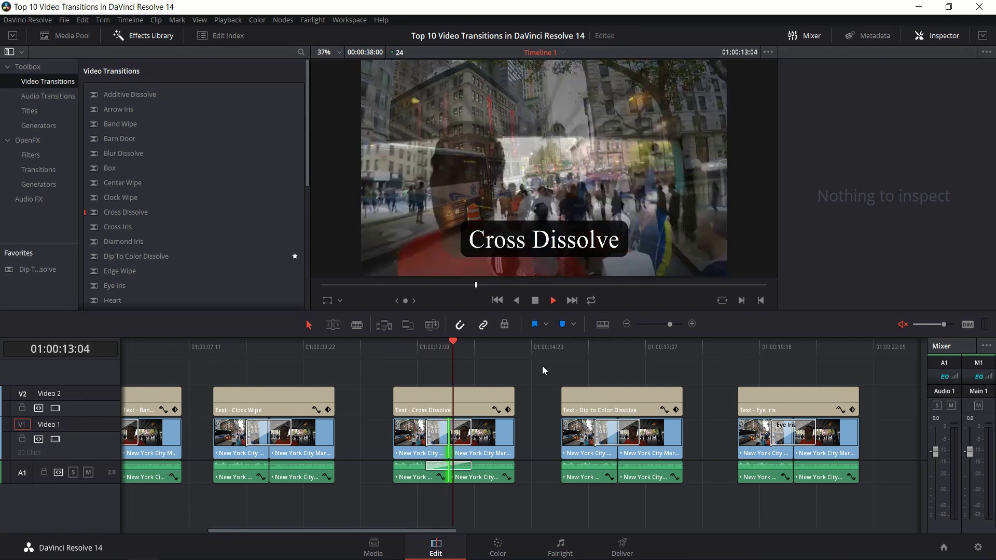
key(space)
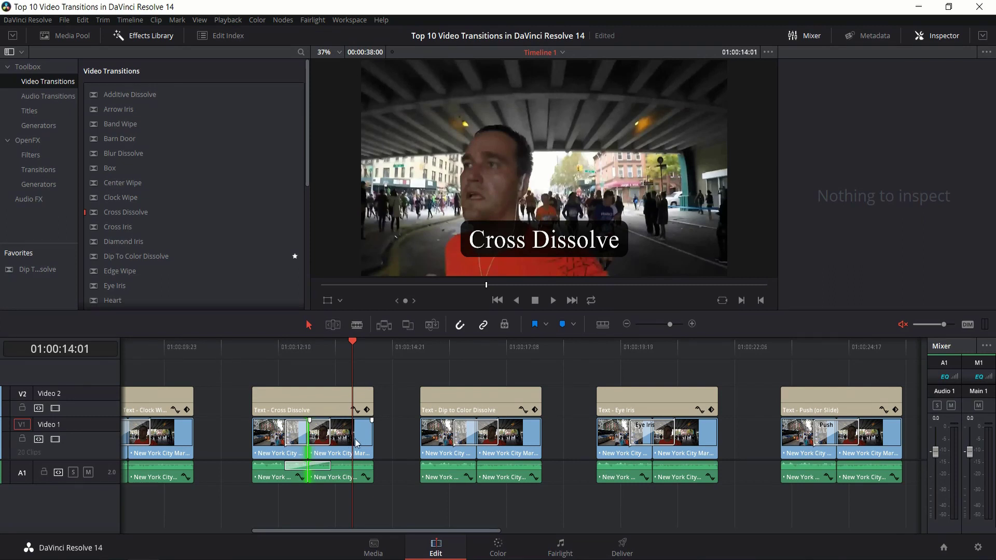
click(440, 351)
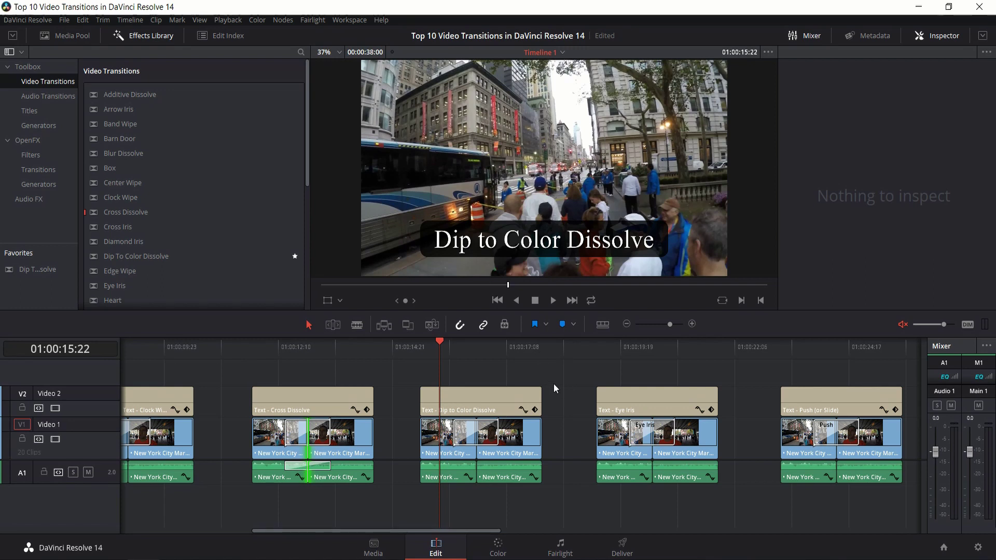
- Play the Dip to Color Dissolve, show its settings in the Inspector, then cue Eye Iris
key(space)
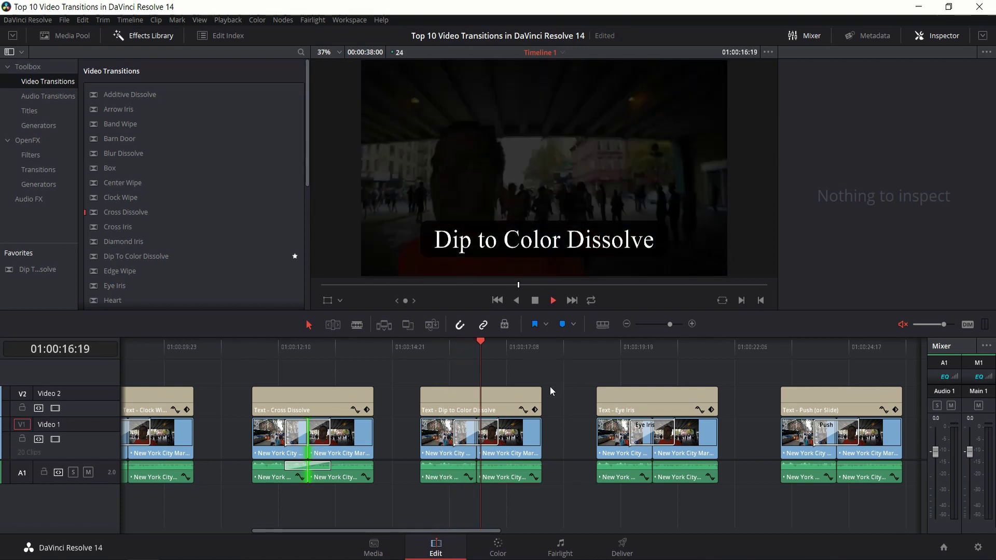
key(space)
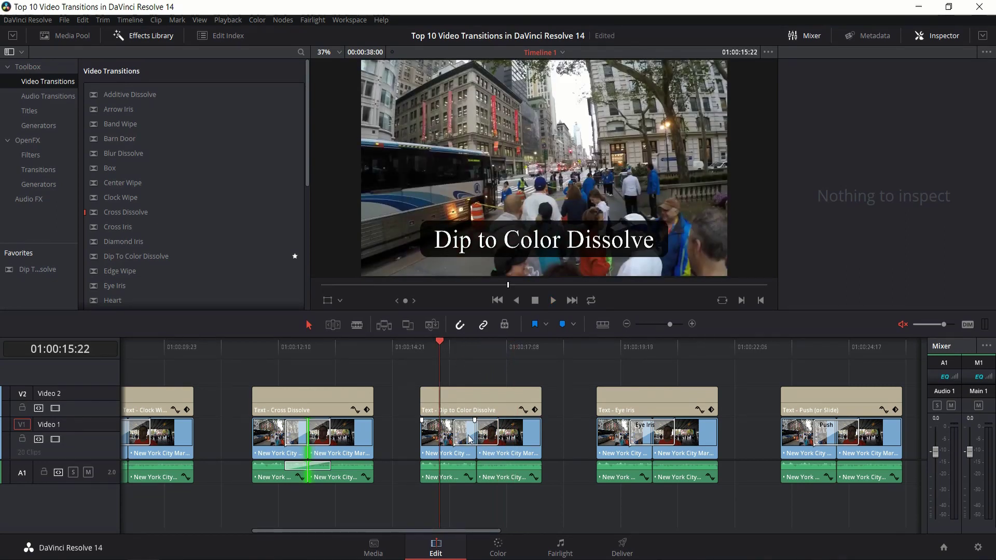
click(470, 439)
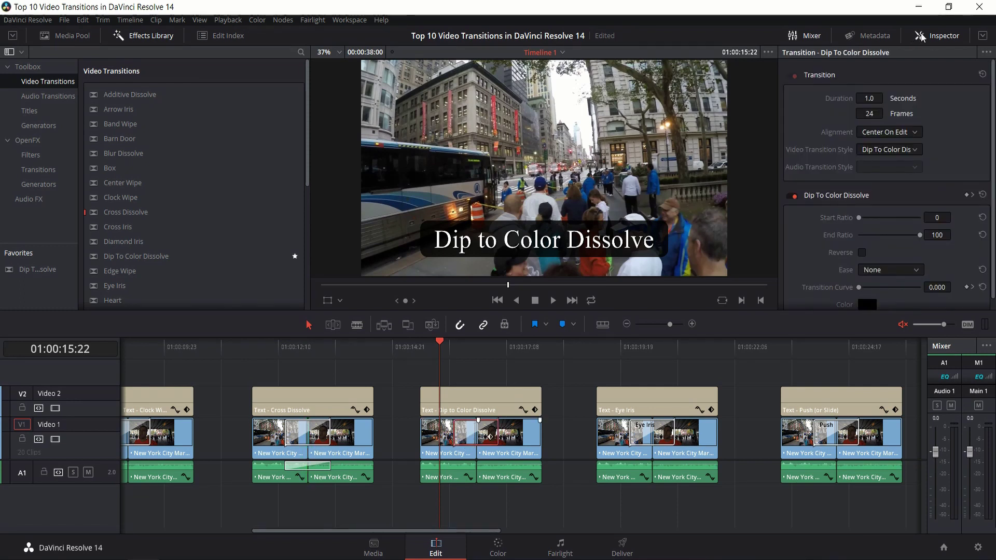
scroll(970, 157, down, 1)
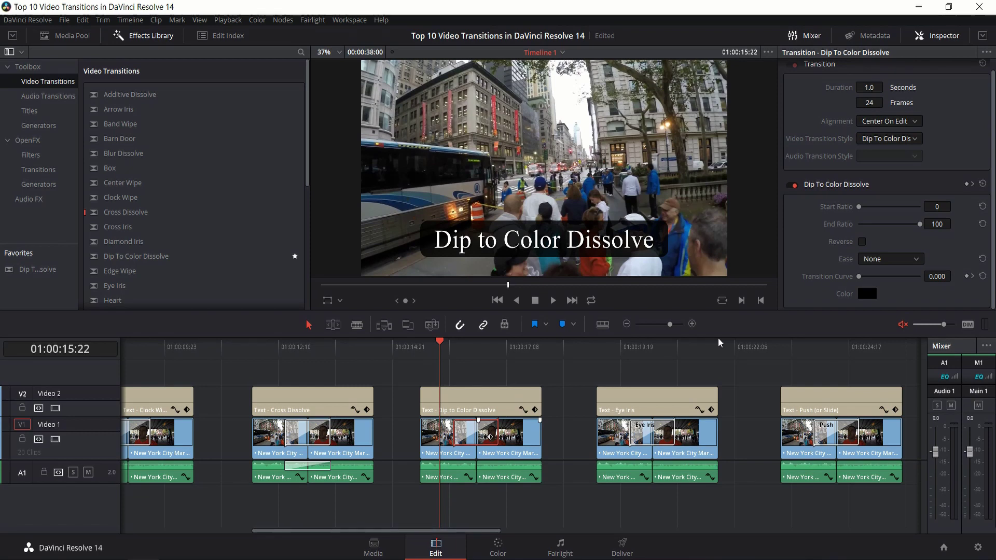
click(555, 529)
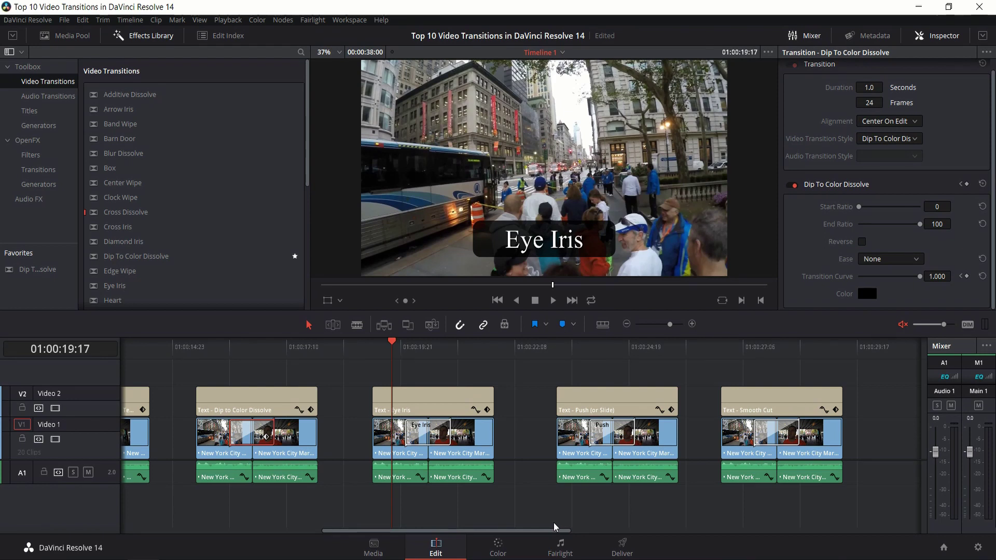
- Play the Eye Iris transition through twice
scroll(192, 181, down, 5)
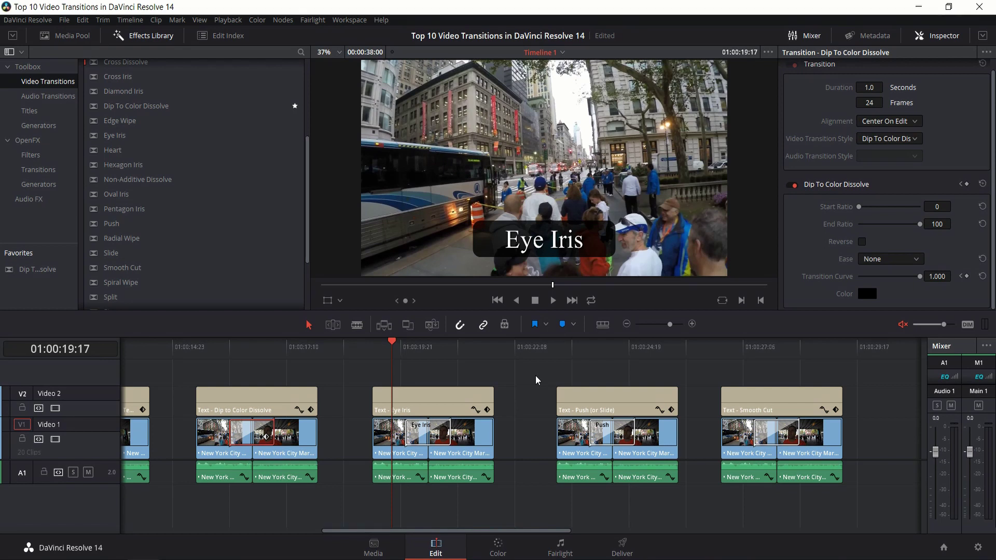
key(space)
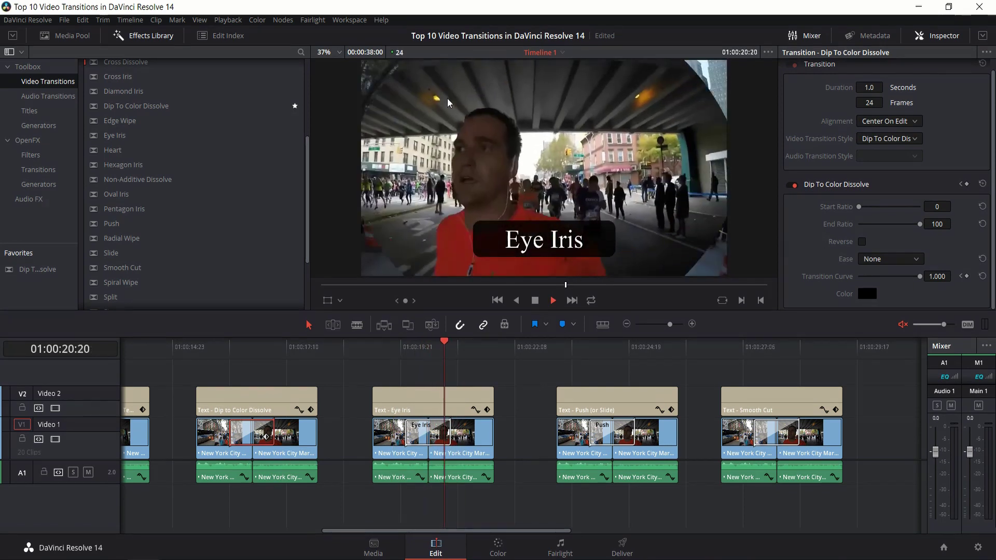
key(space)
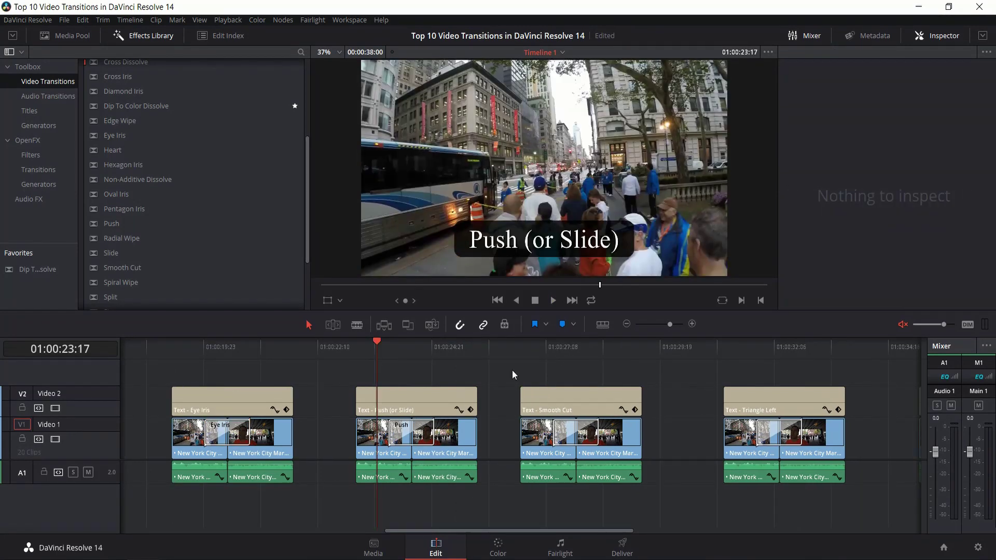
- Check the Push transition's direction presets in the Inspector and keep Push Left
scroll(201, 223, down, 3)
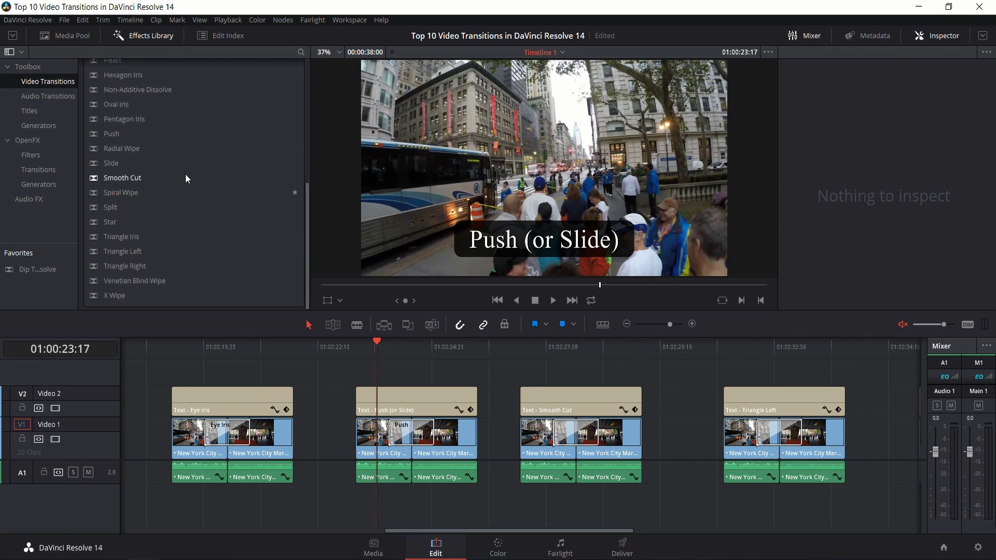
click(414, 431)
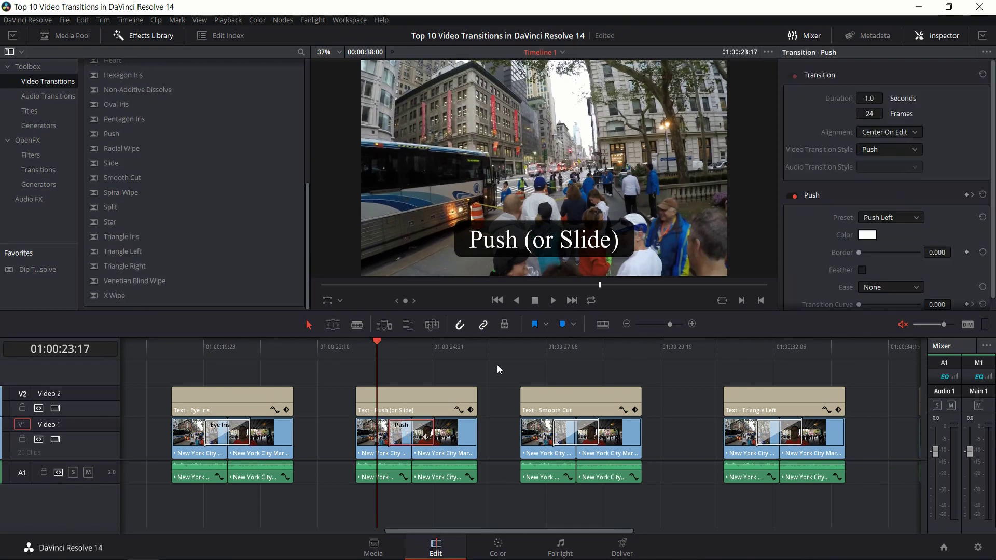
click(876, 216)
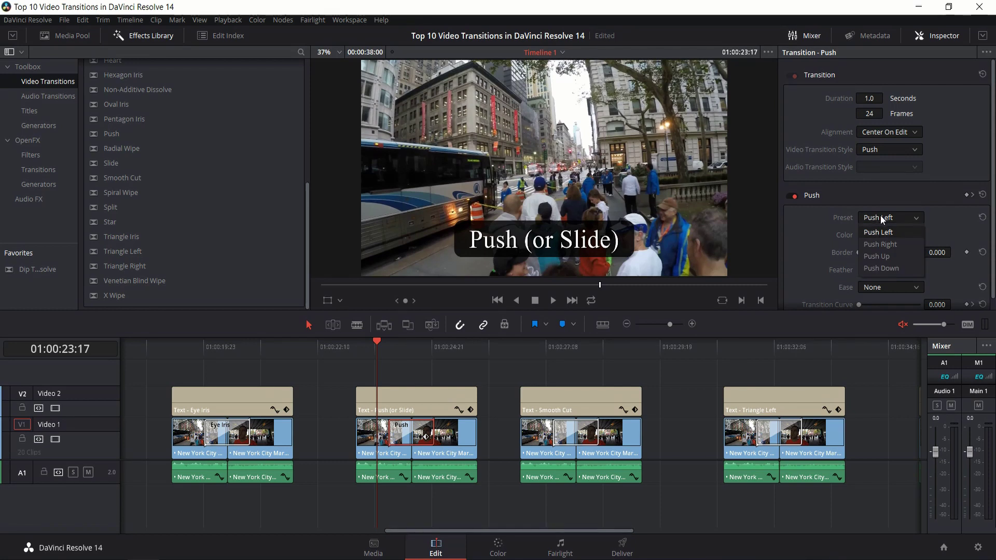
click(880, 216)
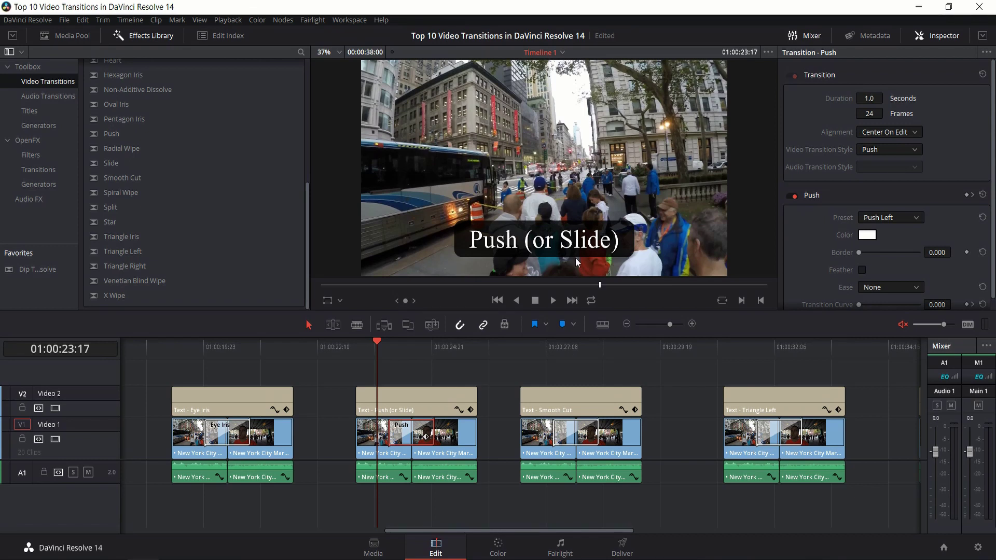
- Preview the Push transition twice, then cue the Smooth Cut pair
key(space)
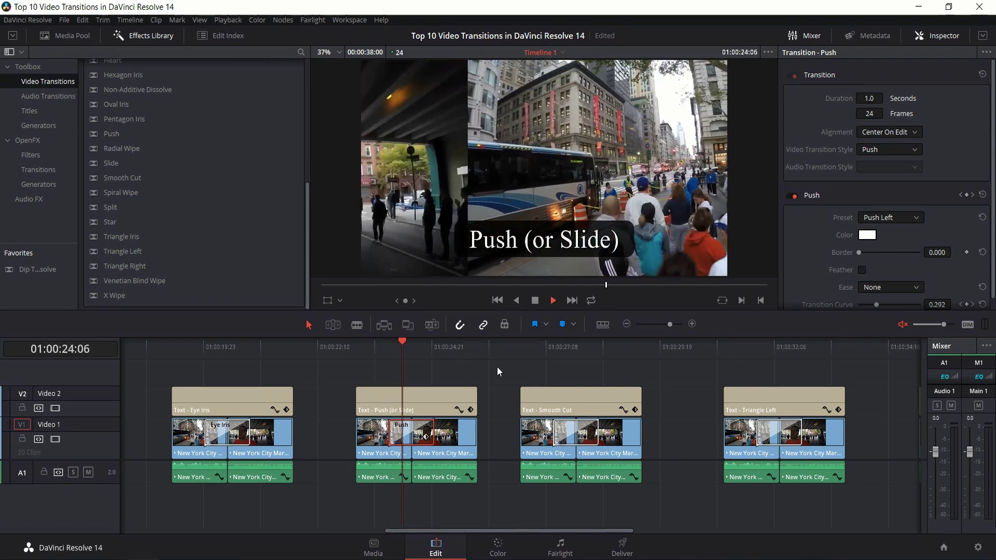
key(space)
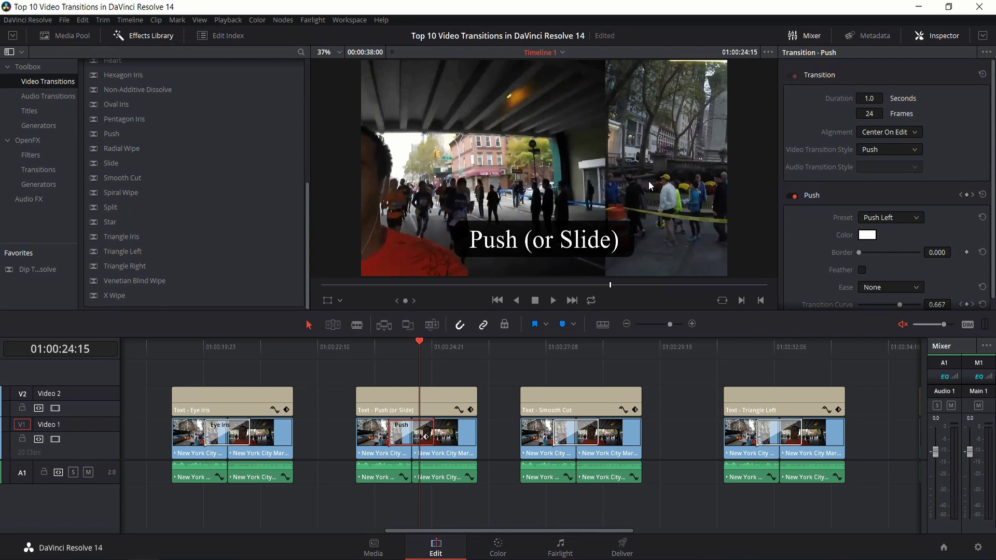
key(space)
key(space)
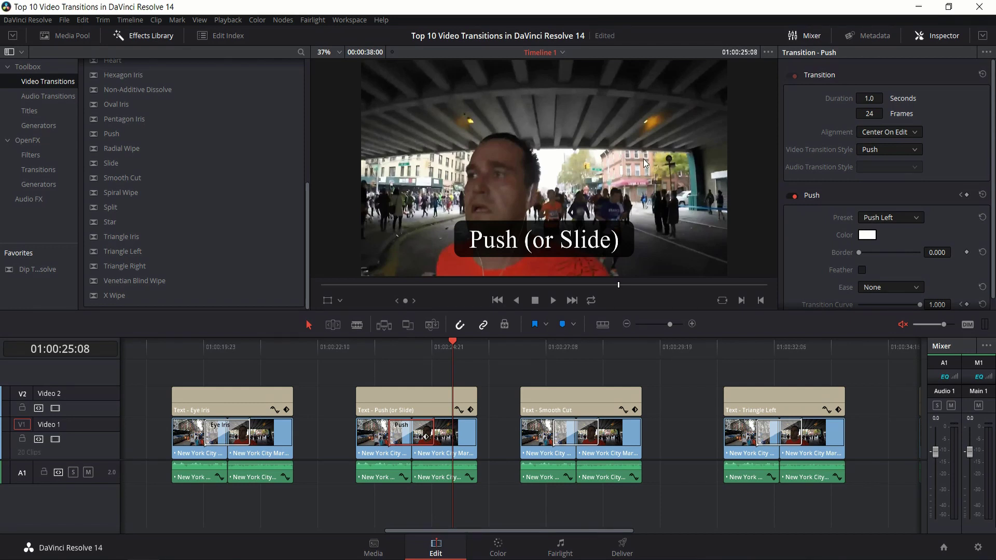
click(379, 349)
key(space)
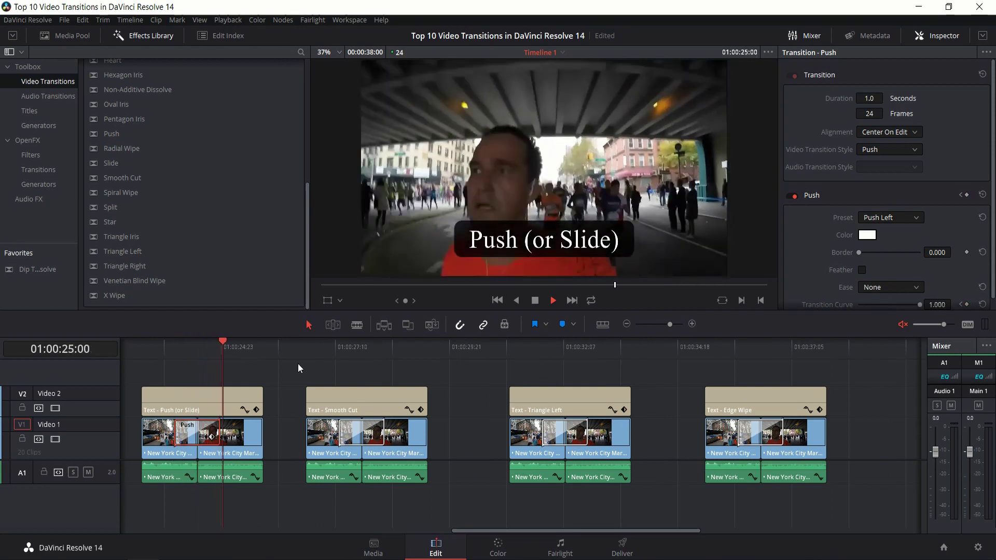
key(space)
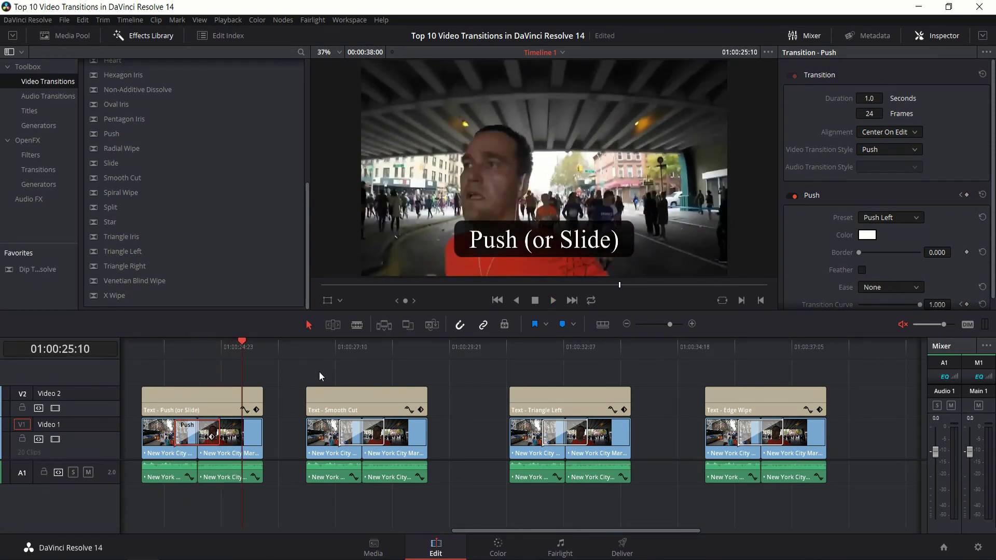
click(320, 376)
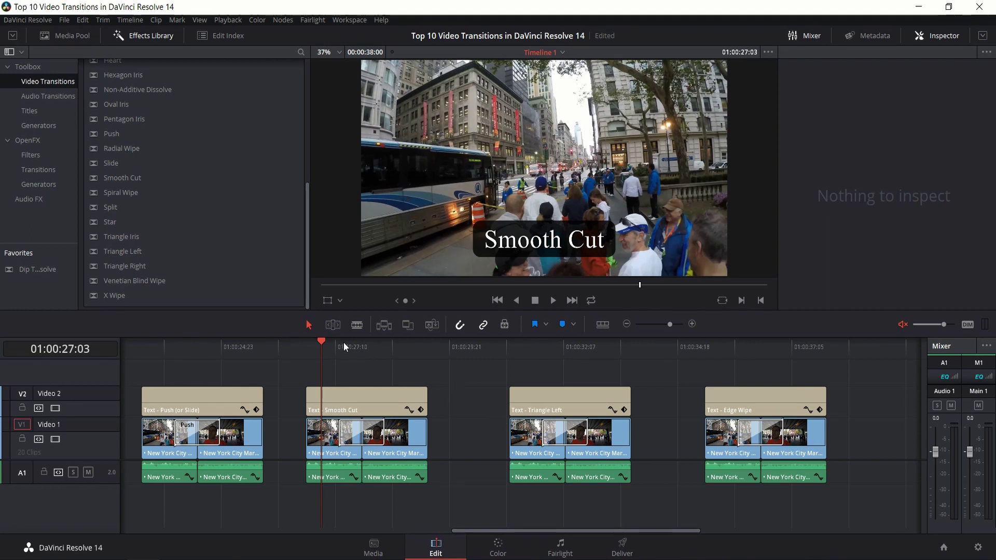
- Step frame by frame through the Smooth Cut to view its mid-transition morph
drag(326, 345, 338, 344)
key(Right)
key(Left)
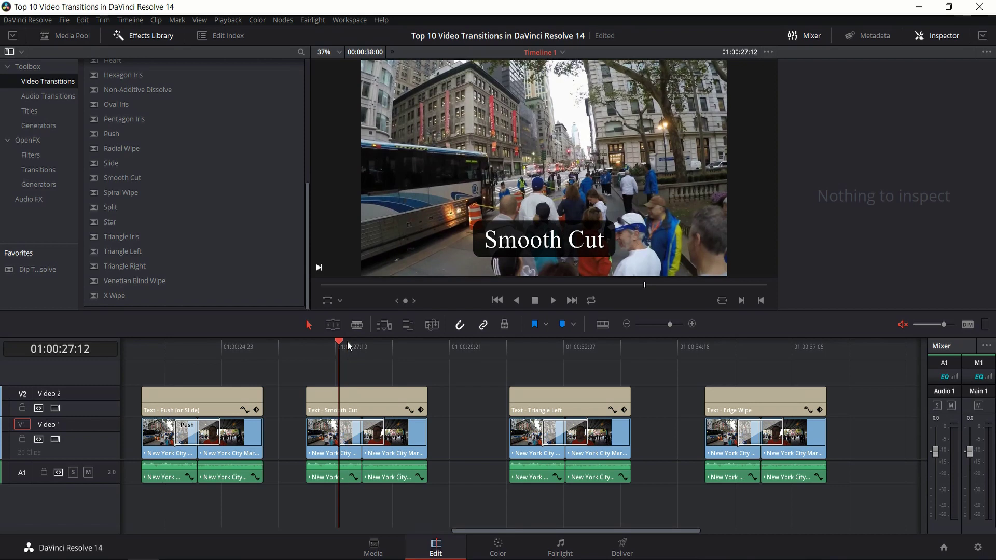
click(348, 345)
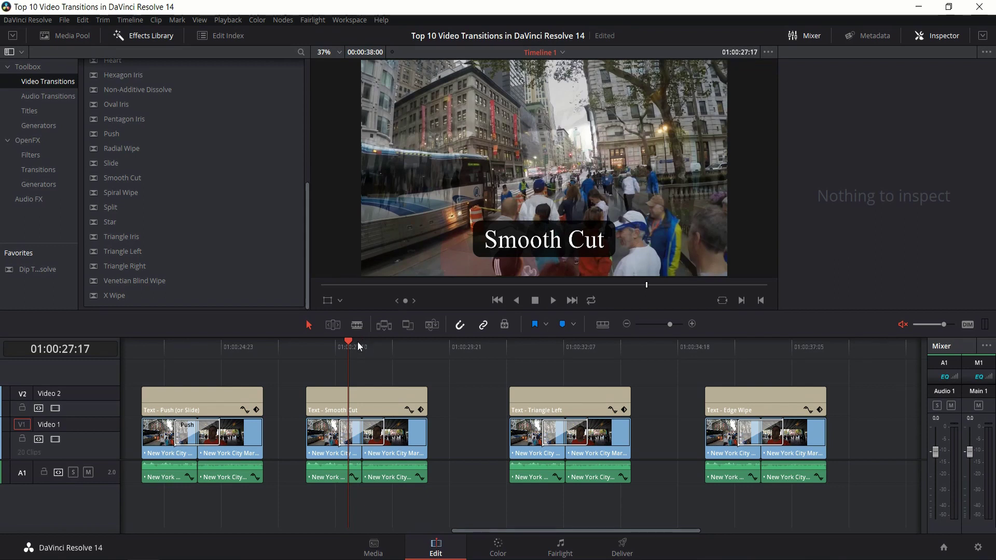
click(359, 343)
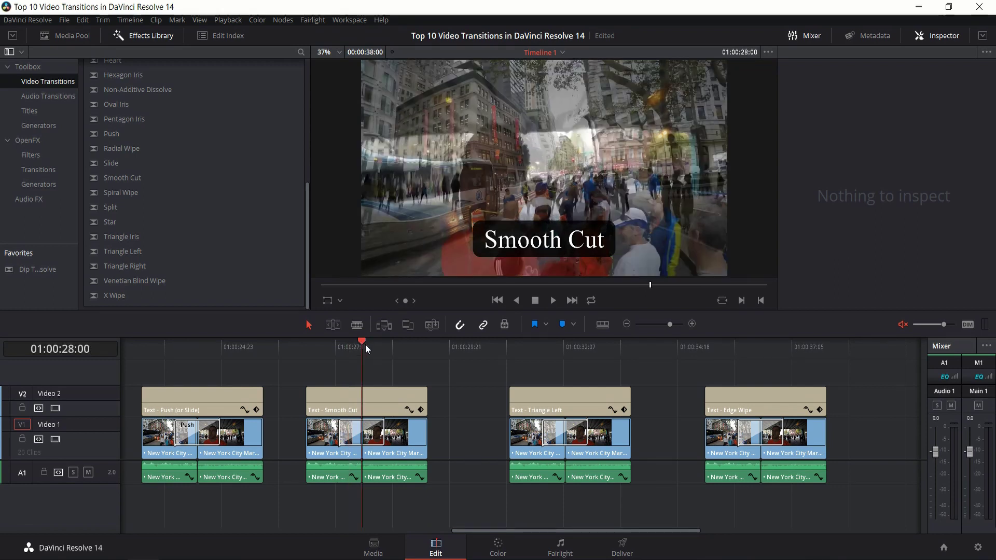
key(Right)
key(Right)
key(Right)
key(Right)
key(Right)
key(Right)
key(Right)
key(Right)
key(Right)
key(Right)
key(Right)
key(Right)
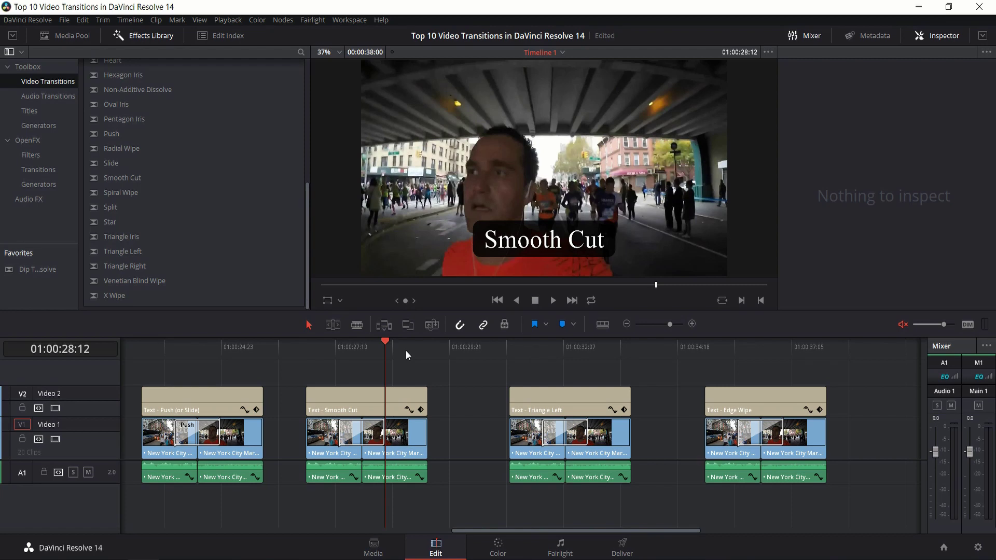
- Replay the Smooth Cut from just before it, then scroll the timeline toward Triangle Left
key(slash)
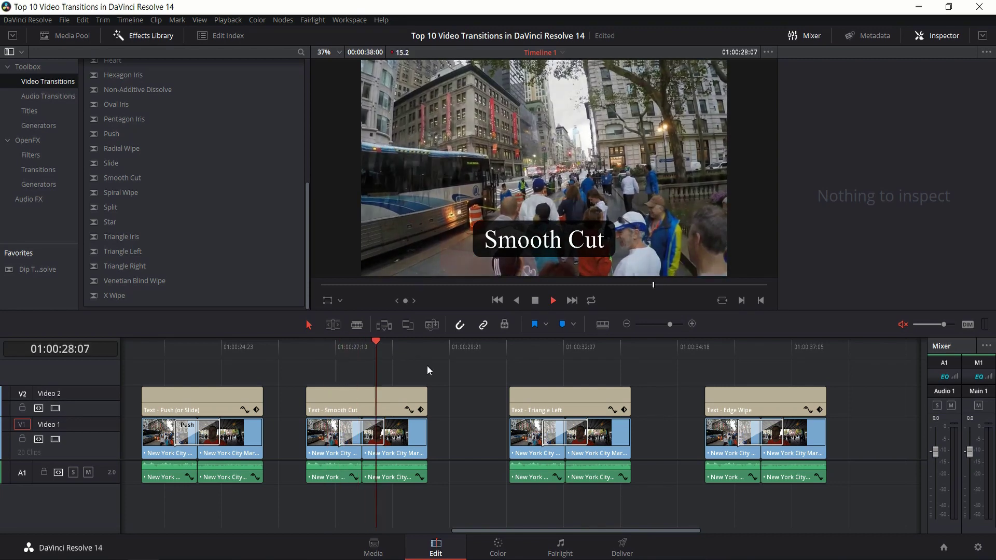
click(350, 348)
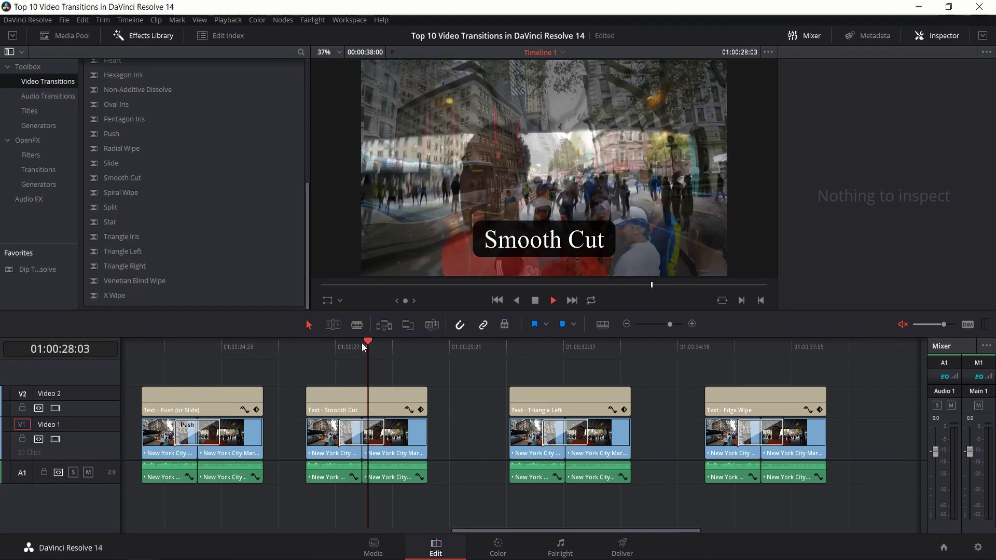
key(space)
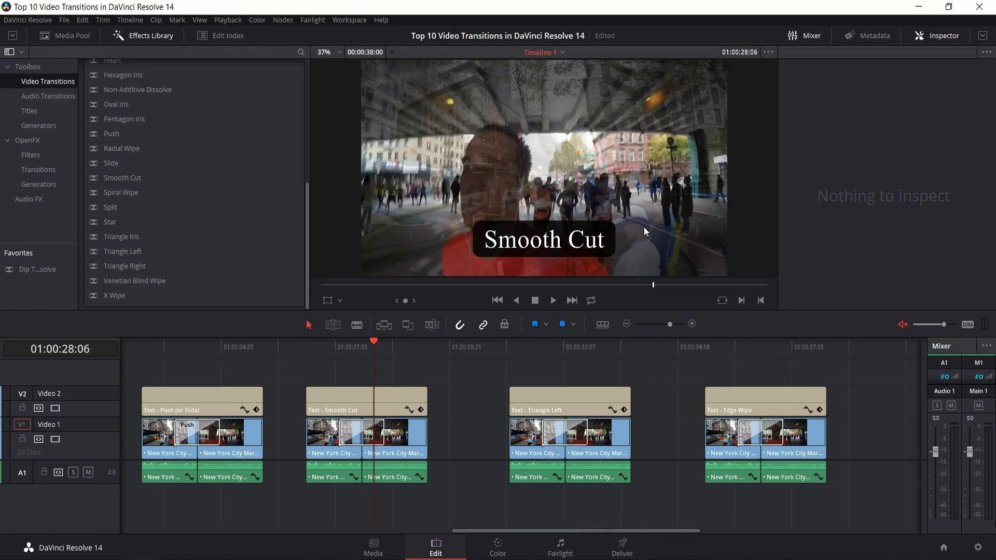
key(space)
key(space)
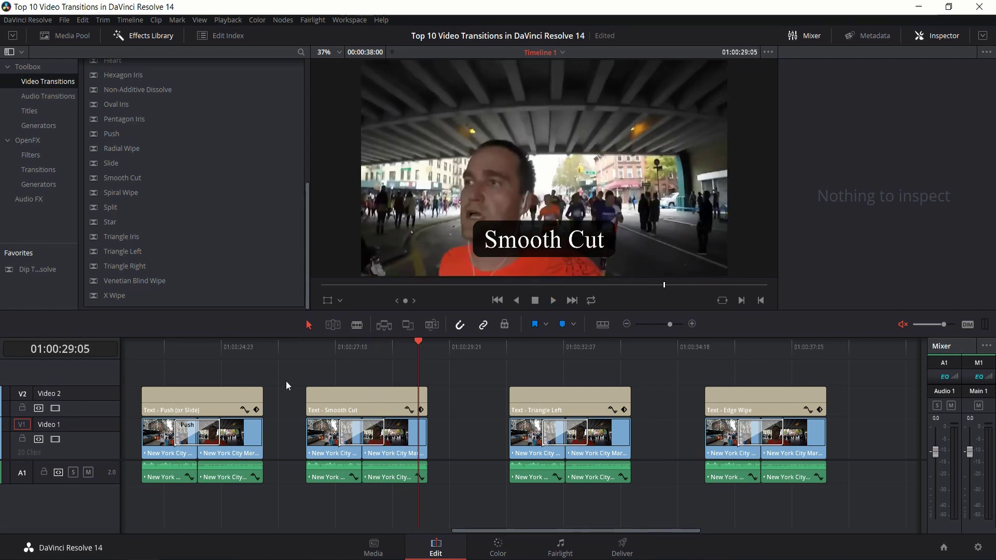
click(385, 346)
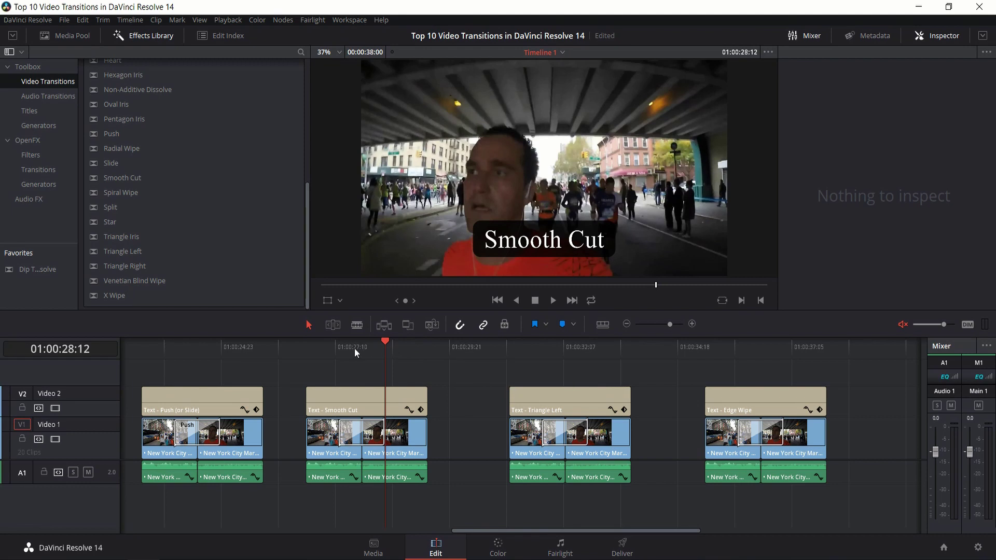
scroll(338, 350, right, 2)
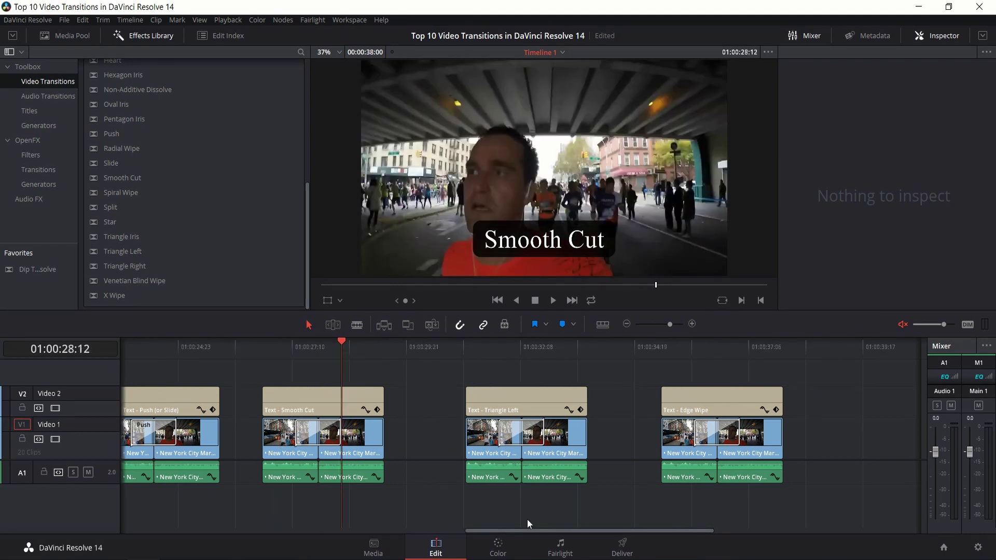
drag(522, 529, 530, 529)
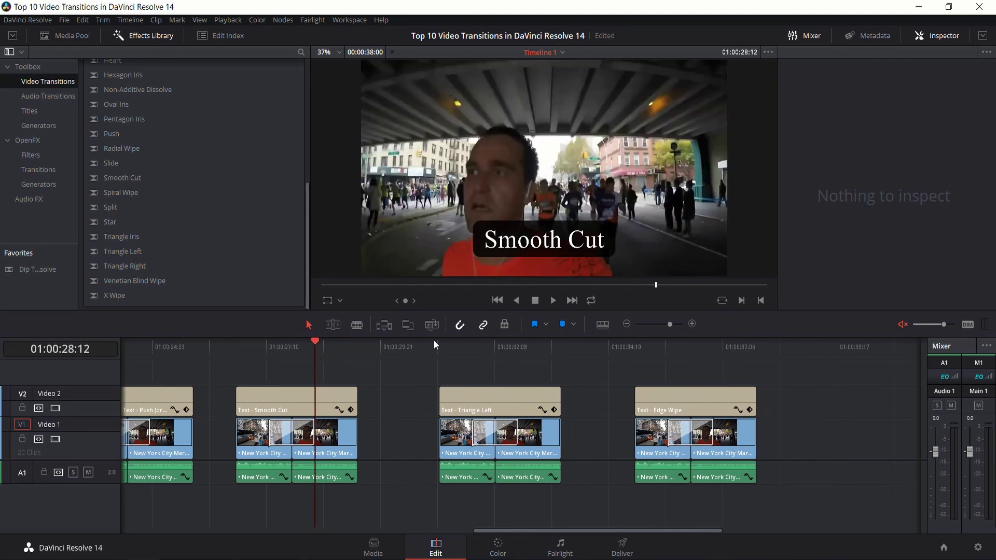
- Play the Triangle Left transition and select it to view its 24-frame settings
click(460, 353)
click(496, 390)
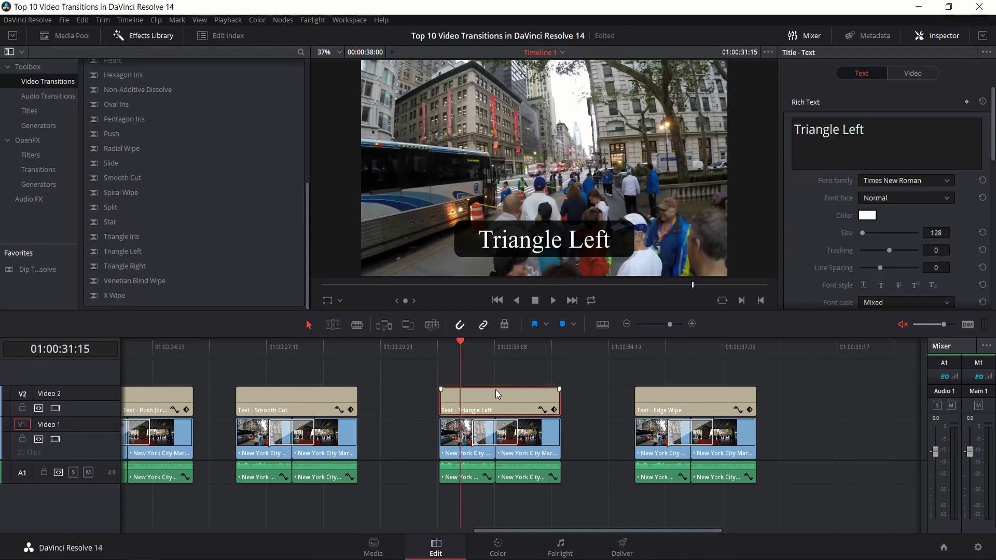
click(509, 366)
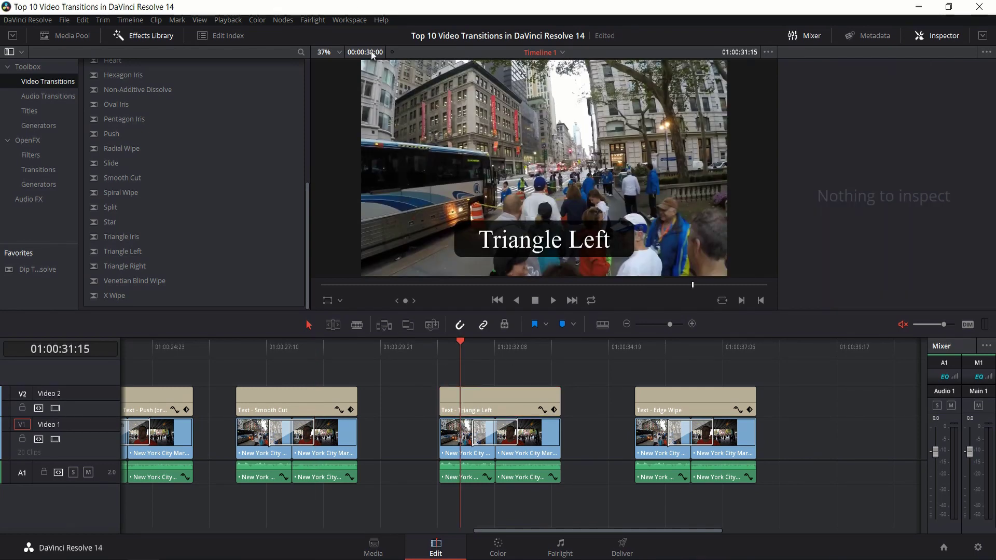
key(space)
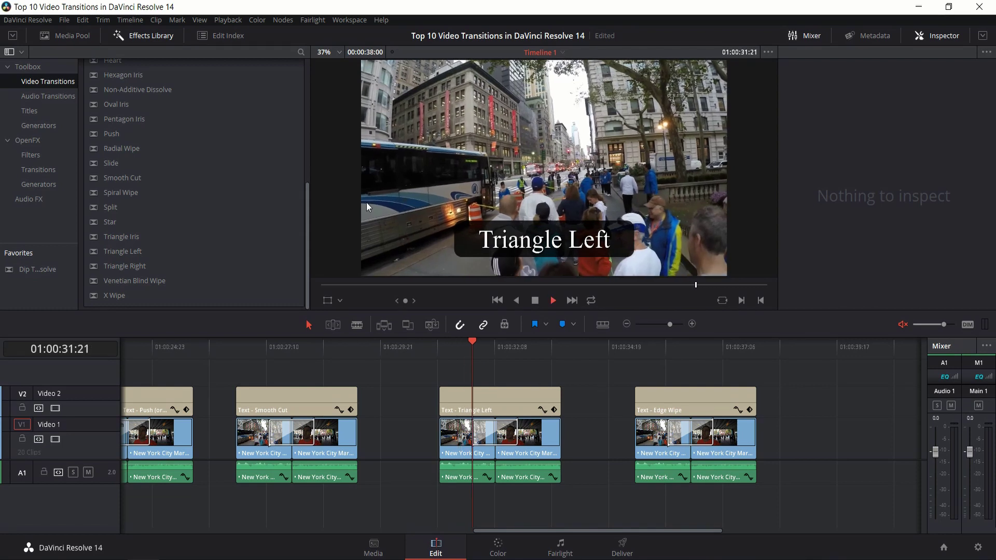
key(space)
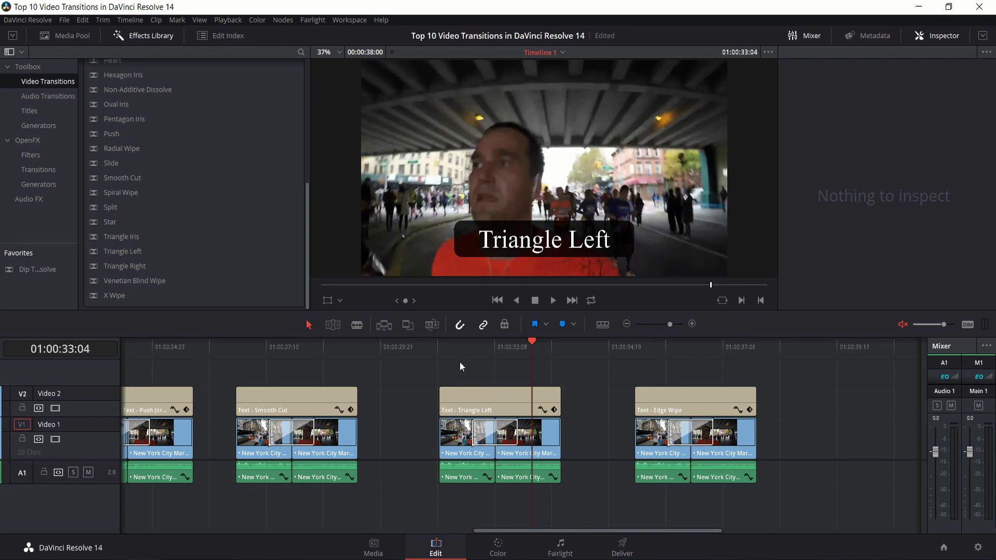
click(489, 433)
key(/)
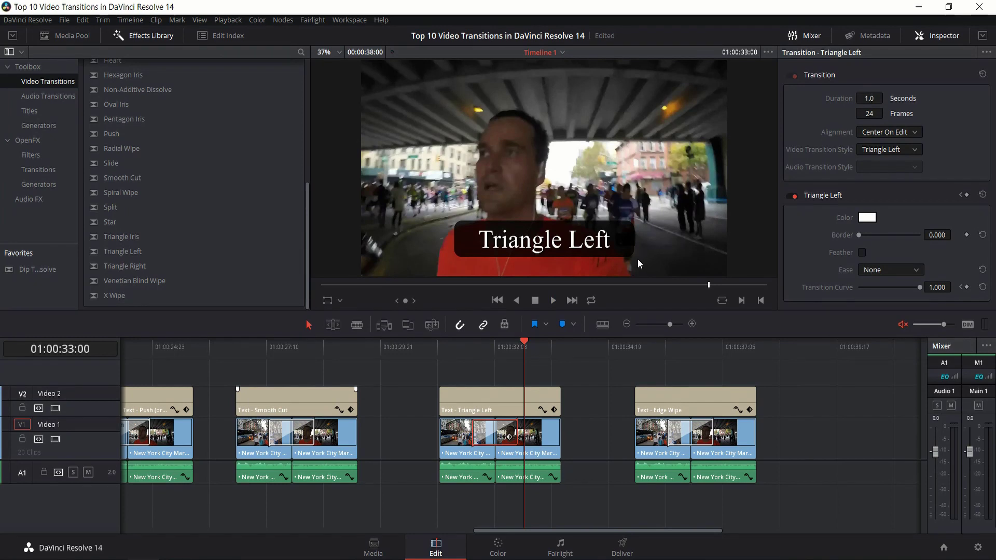
- Play the Edge Wipe transition and select it to show its settings, angle 0
key(Down)
click(652, 525)
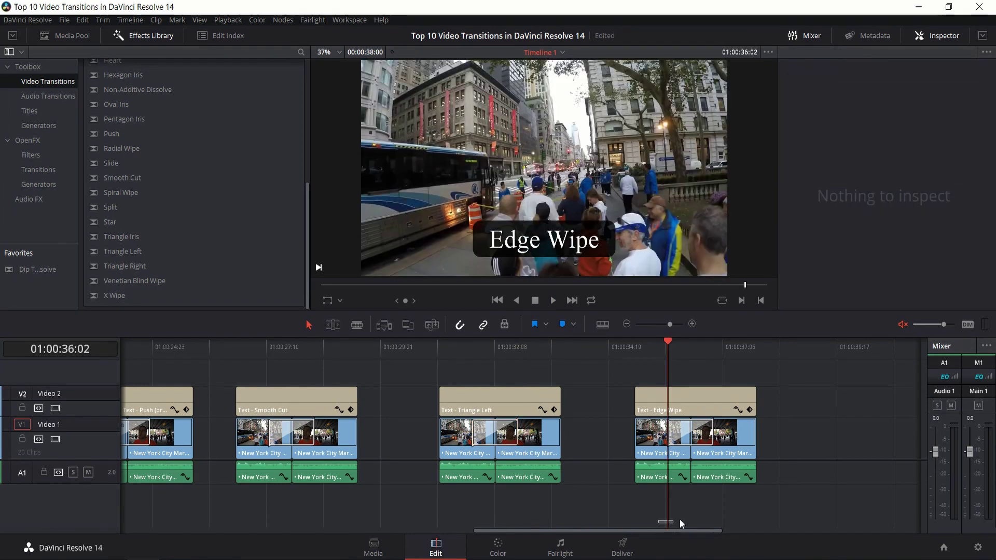
scroll(682, 528, right, 2)
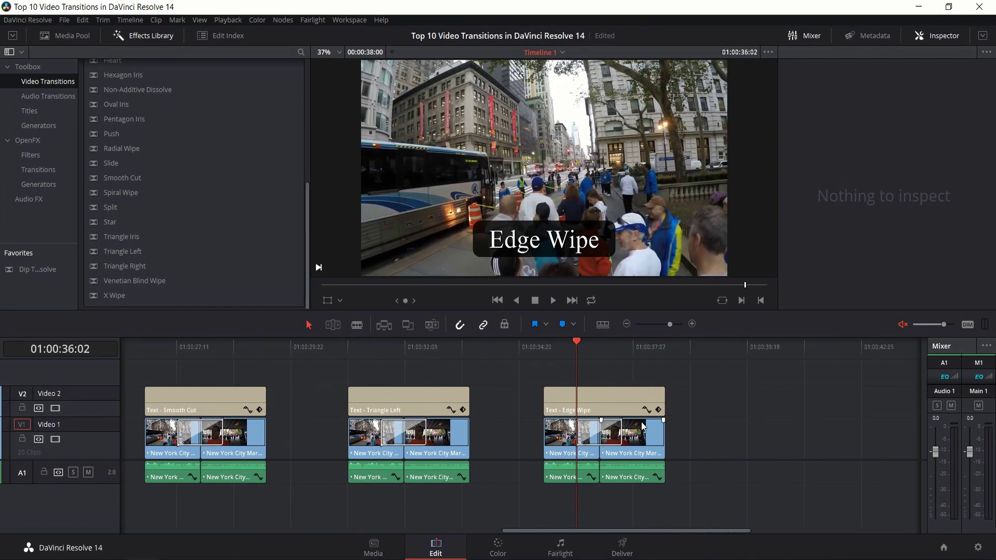
click(566, 344)
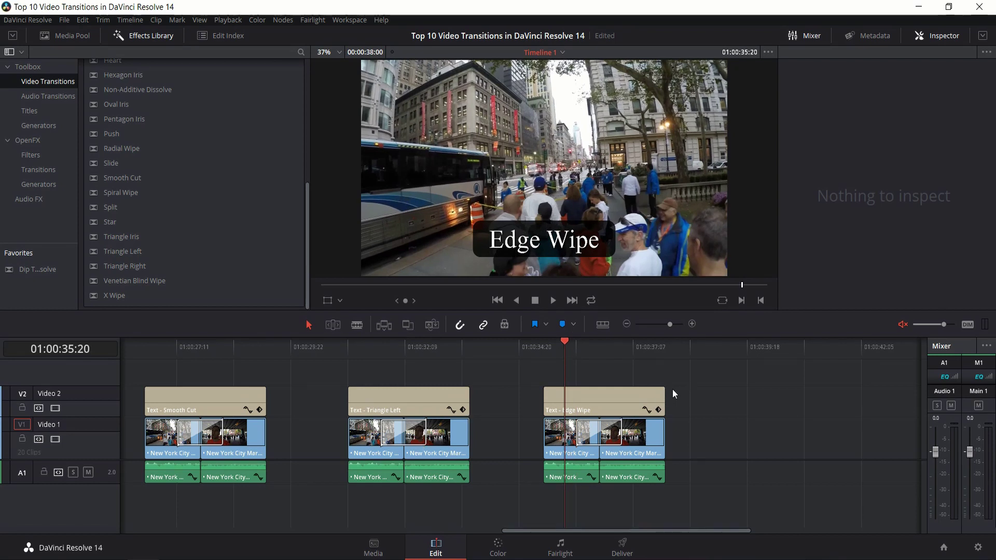
click(607, 434)
key(space)
key(space)
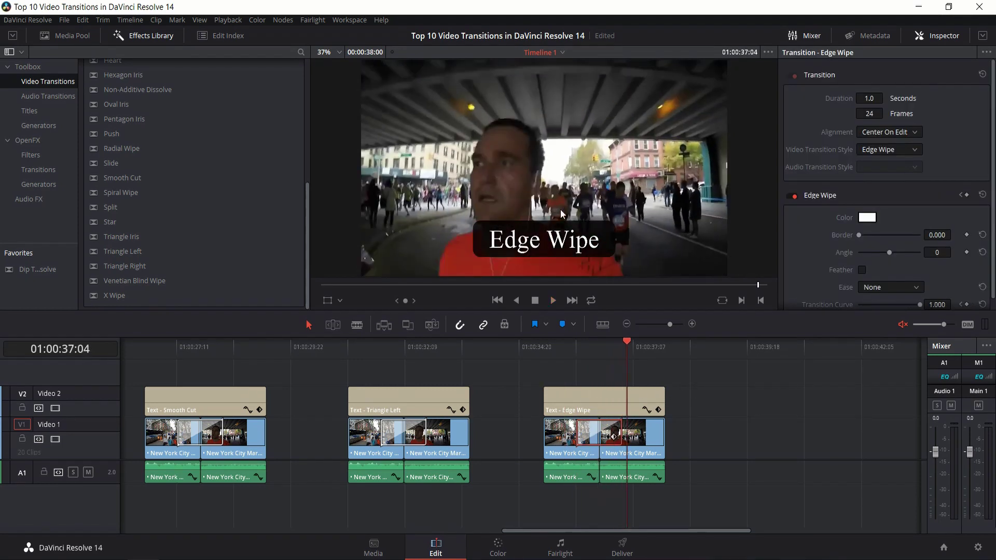
click(567, 347)
scroll(842, 235, down, 1)
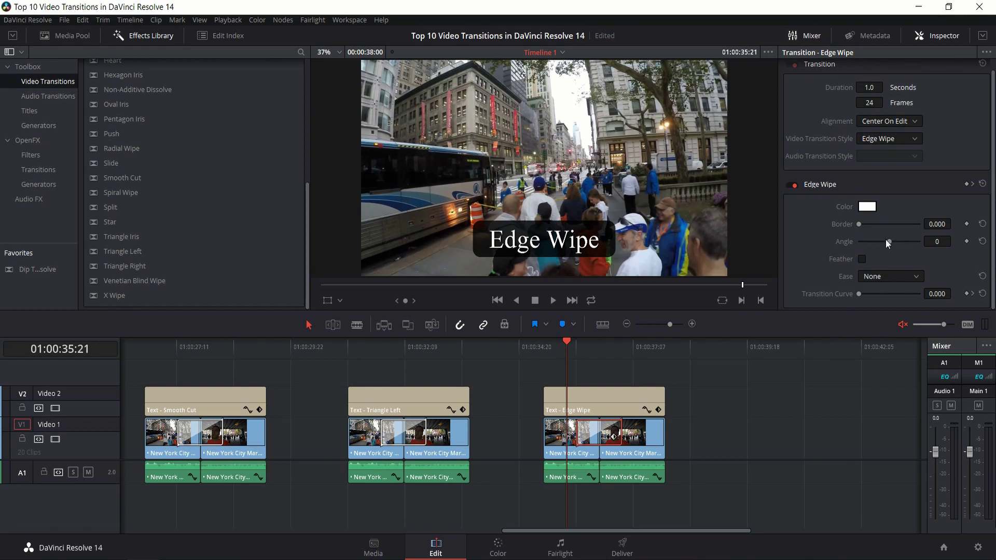
- Try Edge Wipe angles 92 and 207, then settle on 183, previewing each
drag(888, 242, 897, 241)
key(space)
key(space)
click(906, 242)
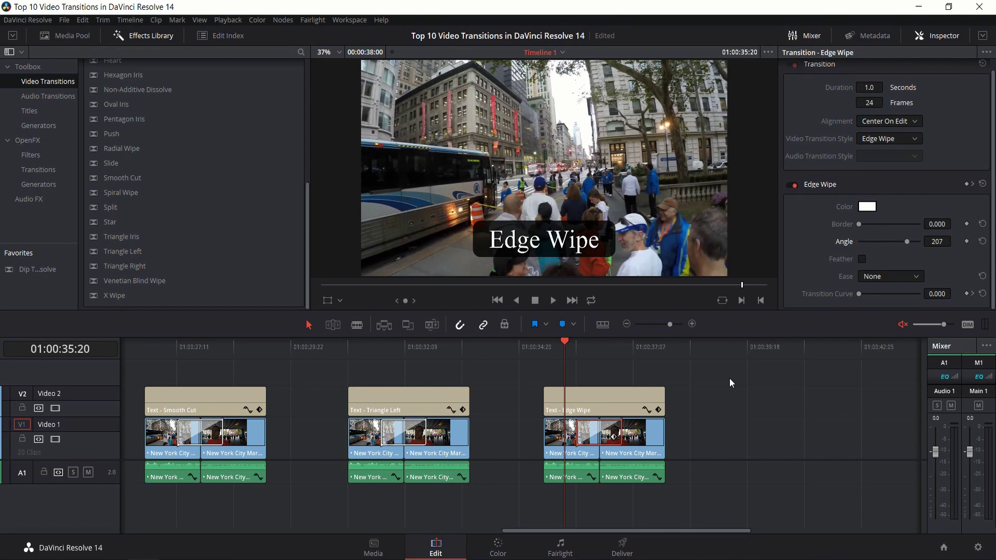
key(space)
key(space)
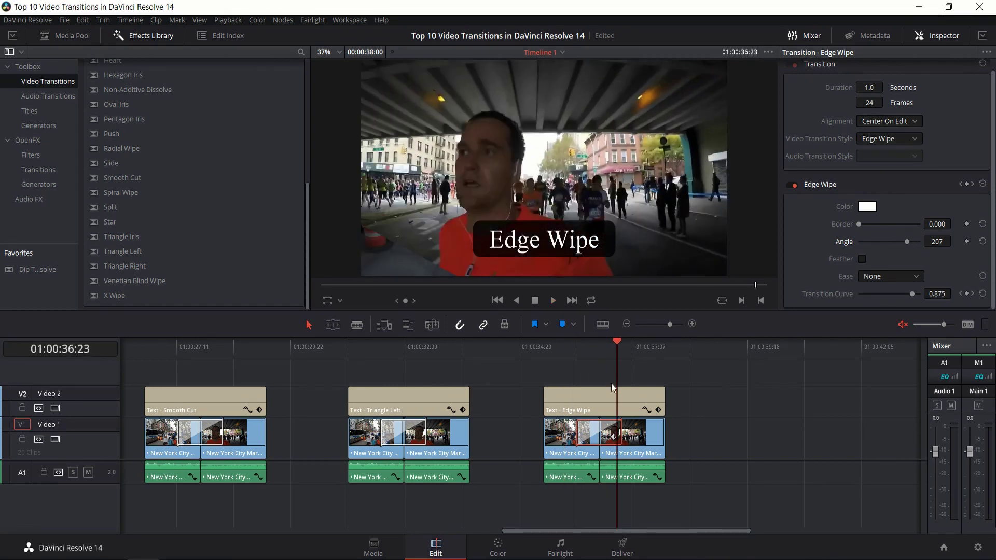
click(568, 350)
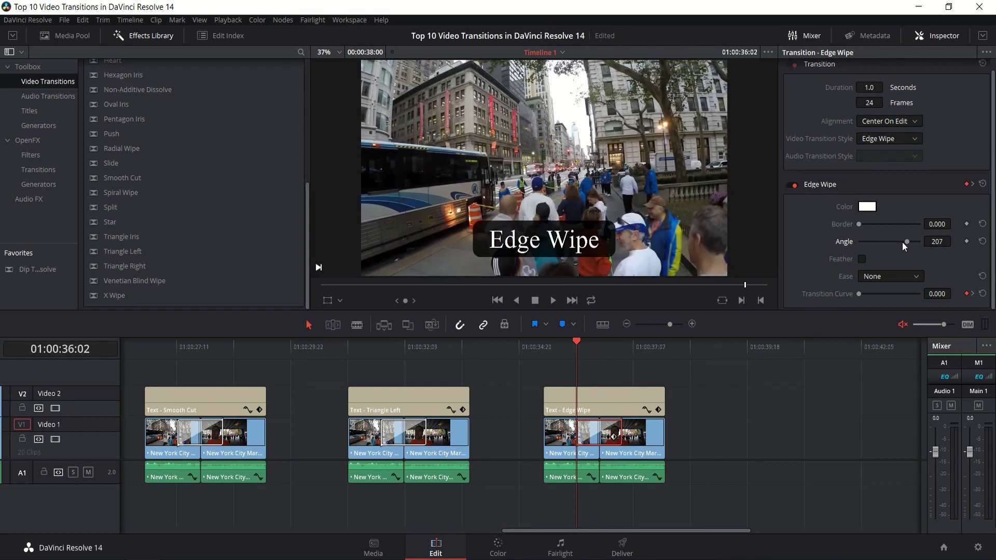
drag(901, 243, 905, 242)
key(space)
key(space)
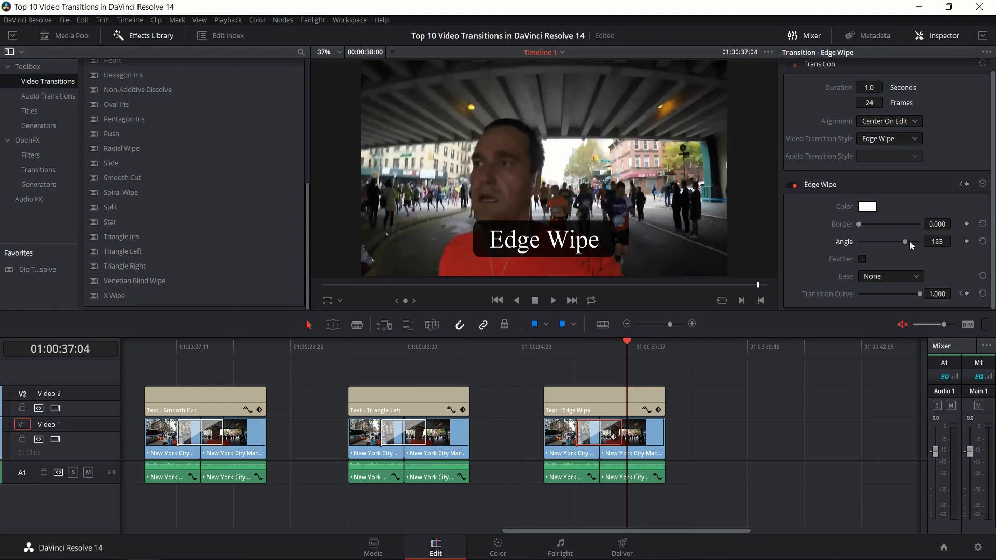
click(557, 347)
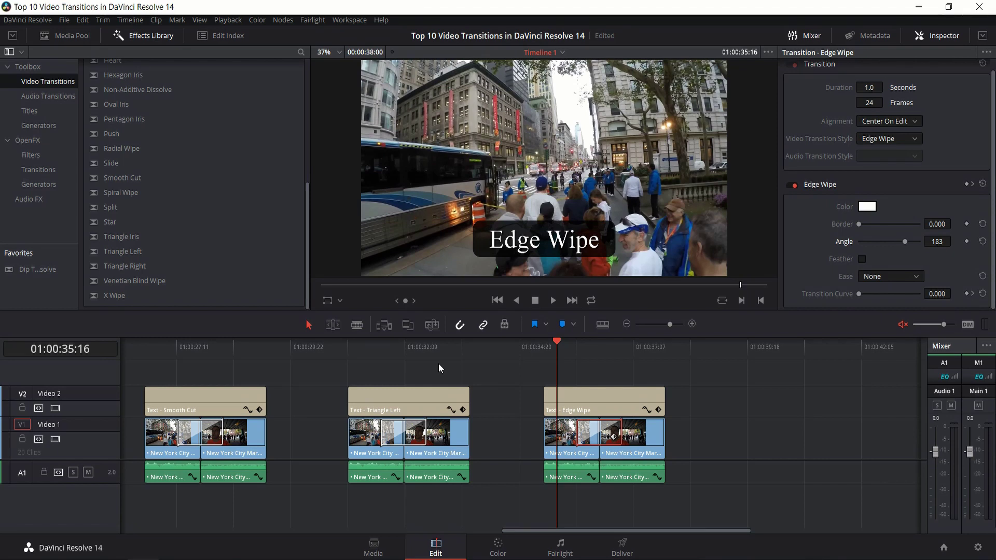
- Return Timeline 1 to its start at 01:00:00:10 and reset the Video Transitions list to Additive Dissolve
drag(612, 531, 211, 378)
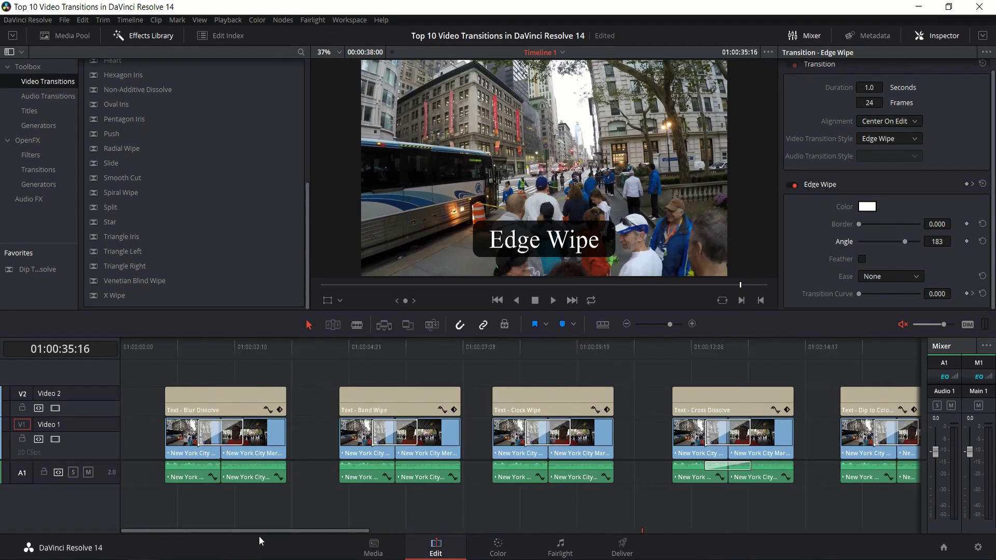
click(139, 347)
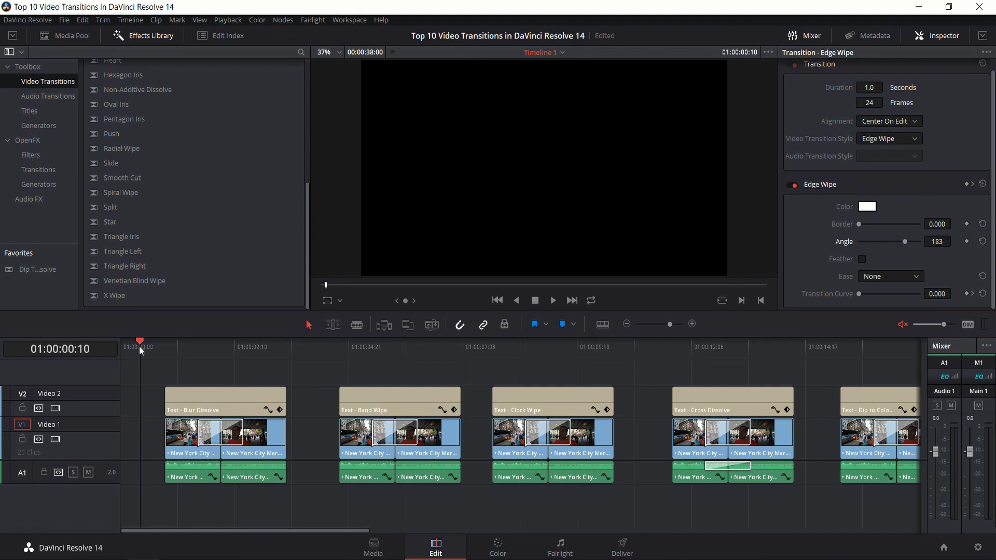
scroll(223, 244, up, 5)
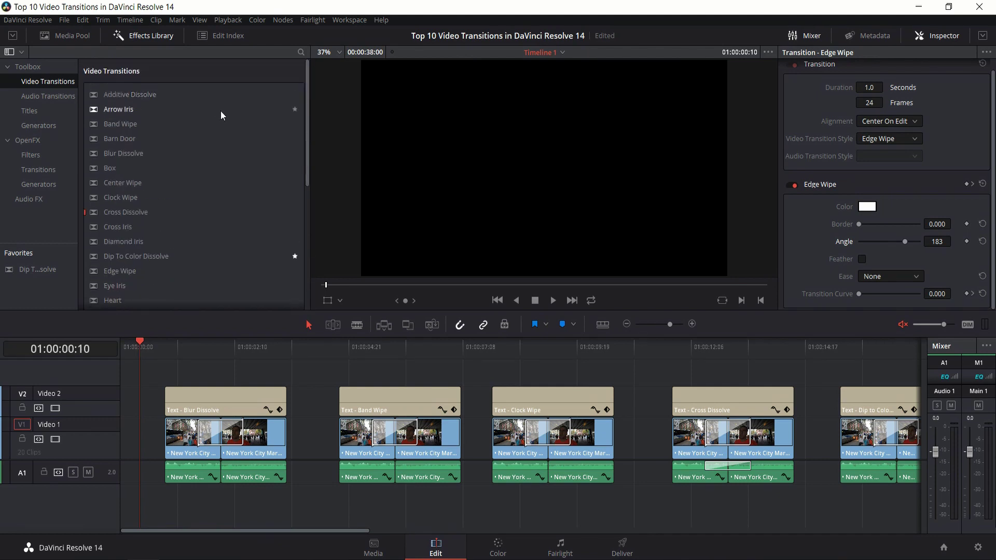
scroll(219, 111, down, 5)
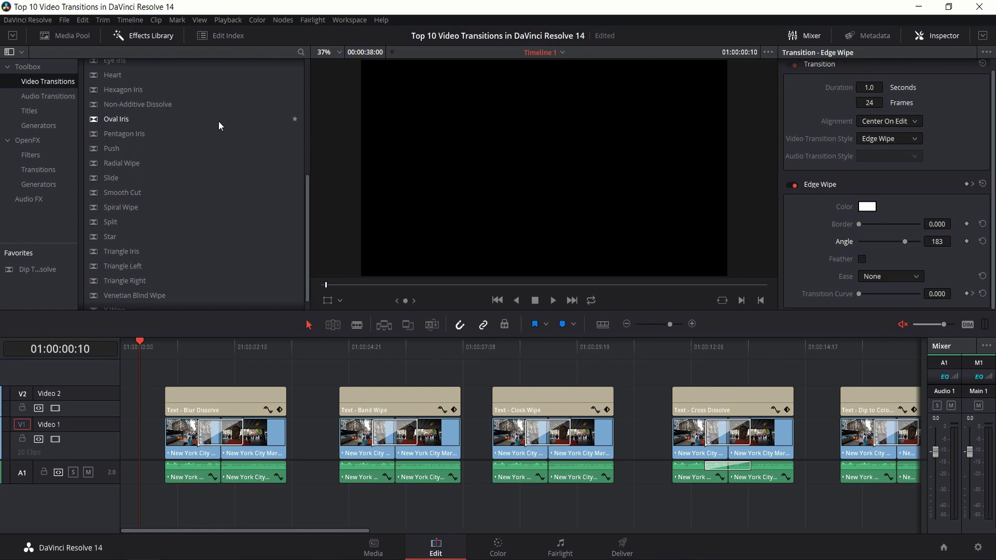
scroll(219, 120, down, 1)
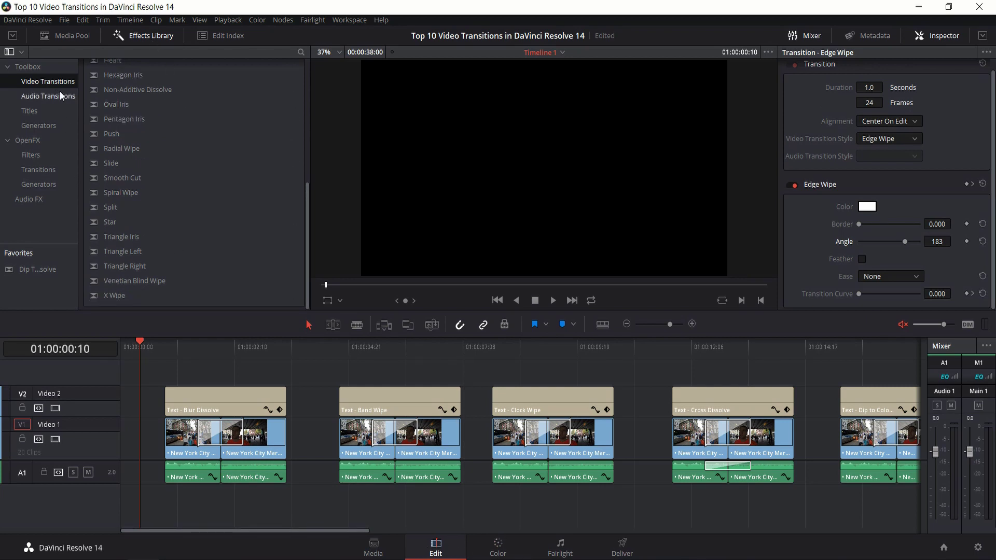
scroll(193, 158, up, 5)
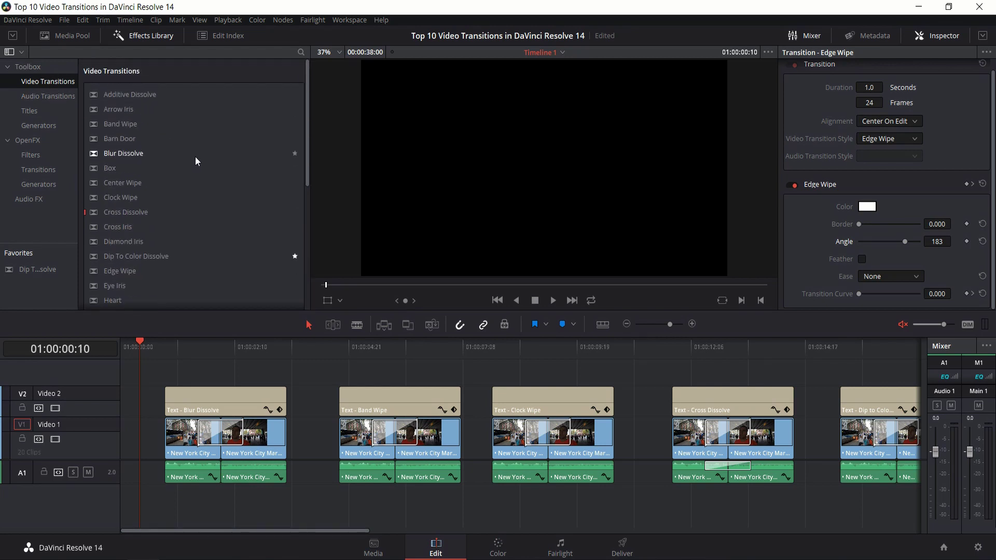